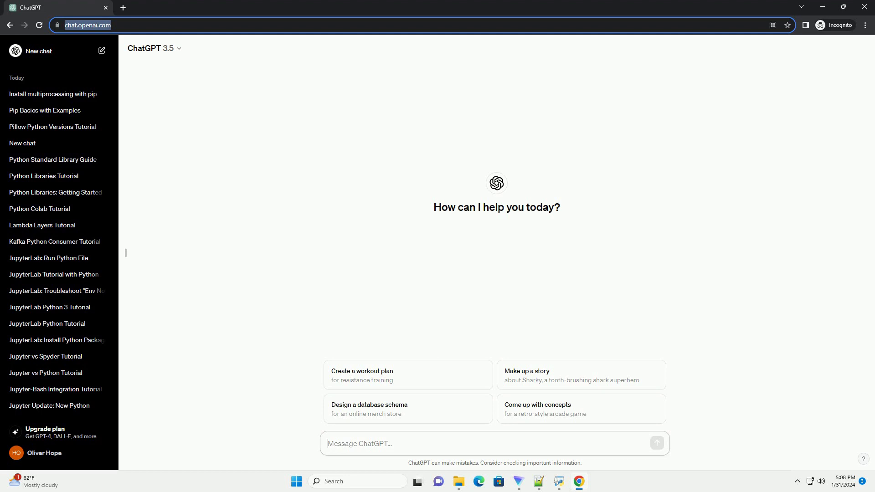
{"action": "type", "text": "write an informative tutorial about pip install pillow python 3 with code example"}
Send the request for a Pillow pip-install tutorial with code examples to ChatGPT.
{"action": "key", "text": "Return"}
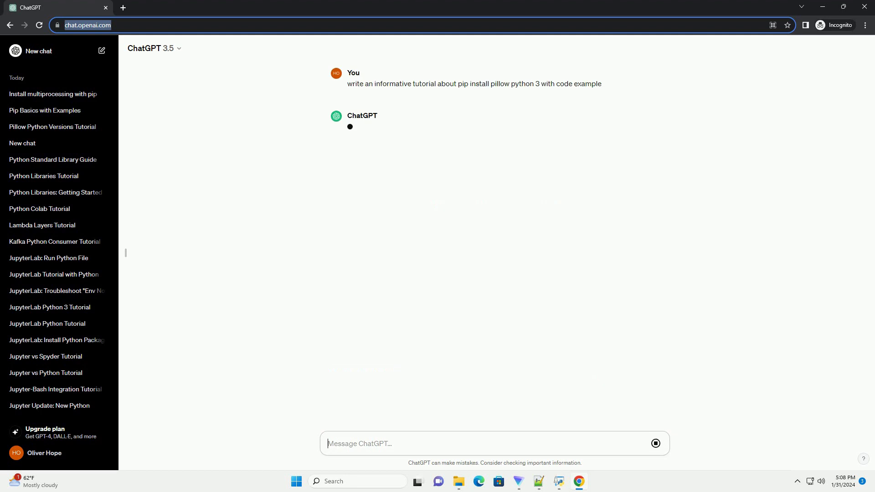